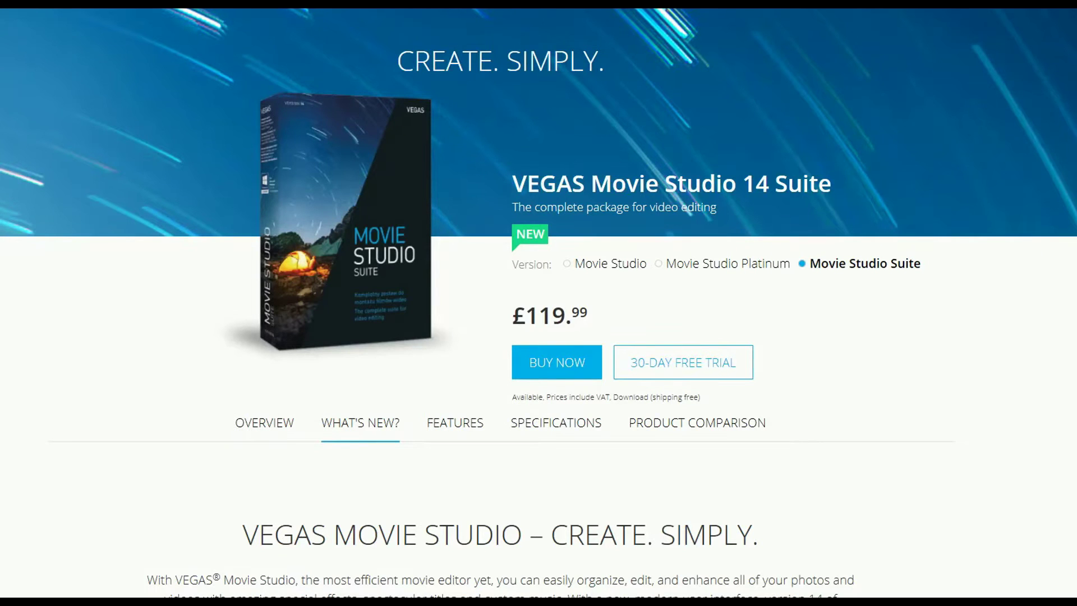
Step: Scroll the VEGAS Movie Studio 14 product page down to the New Features at a Glance lists
scroll(538, 304, "down", 1)
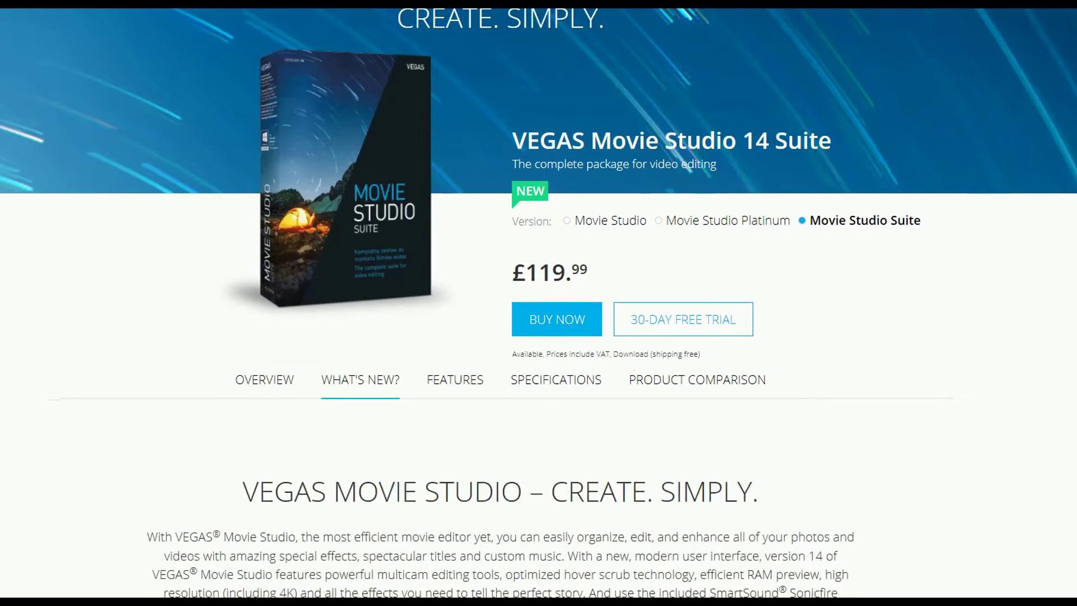
scroll(539, 303, "down", 3)
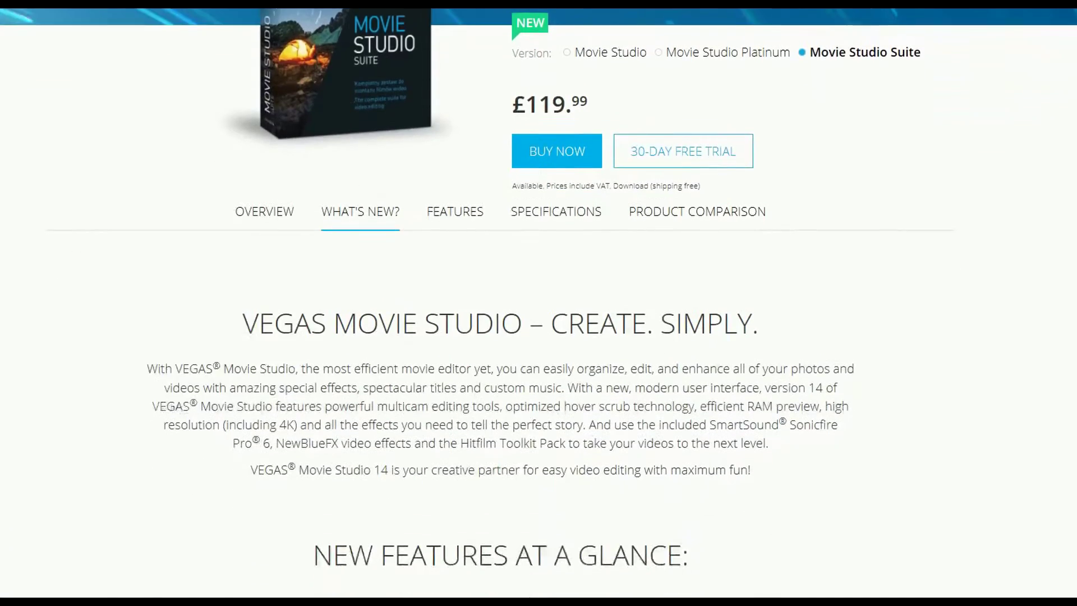
scroll(539, 303, "down", 5)
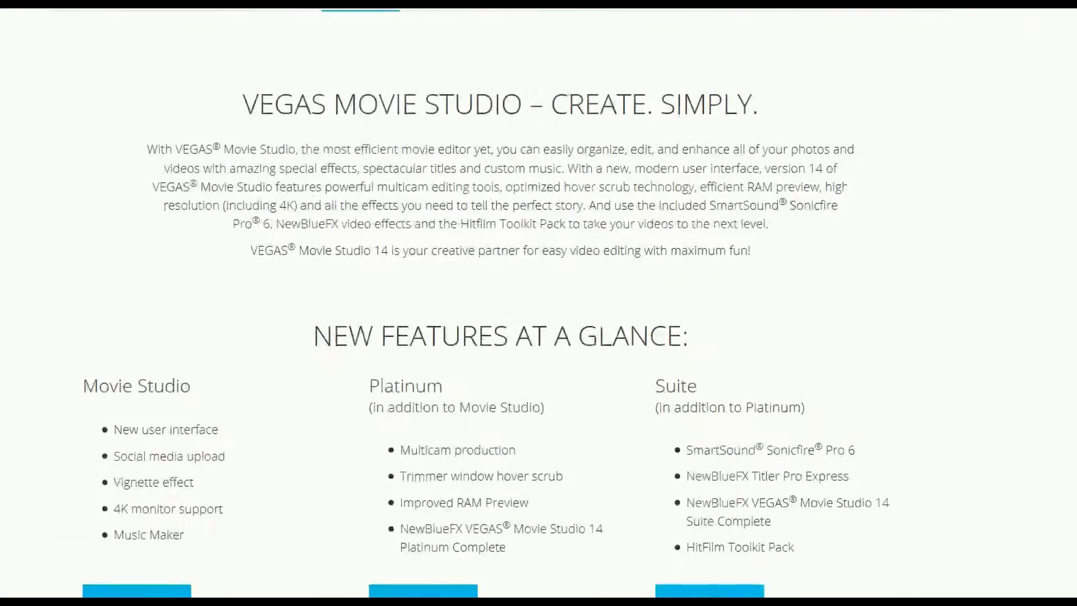
scroll(539, 304, "down", 3)
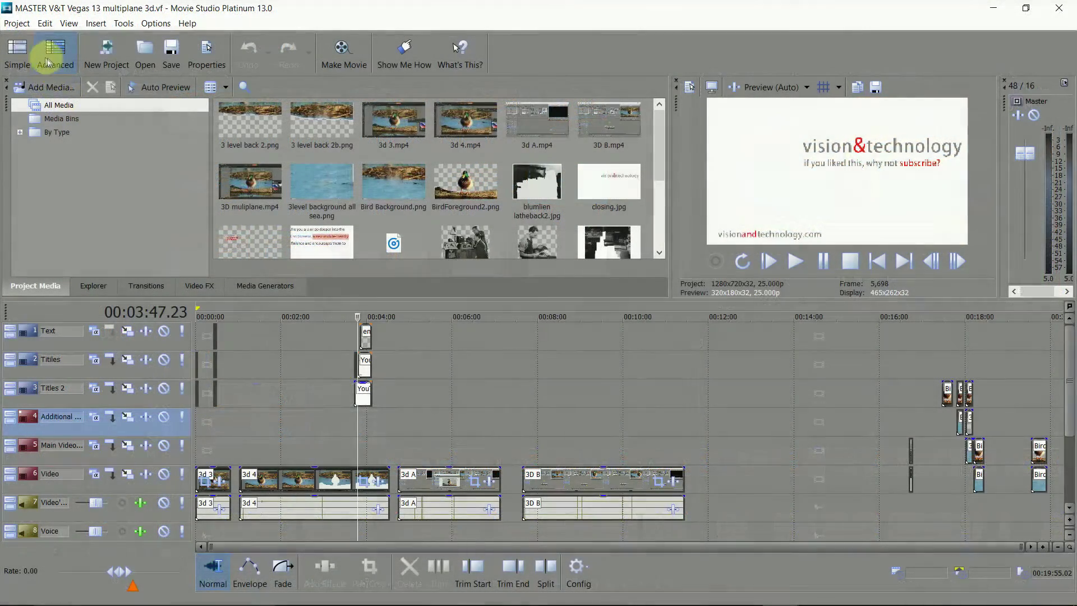
Step: Switch to Simple mode and back to Advanced, then show the Auto Ripple and snapping options
left_click(48, 61)
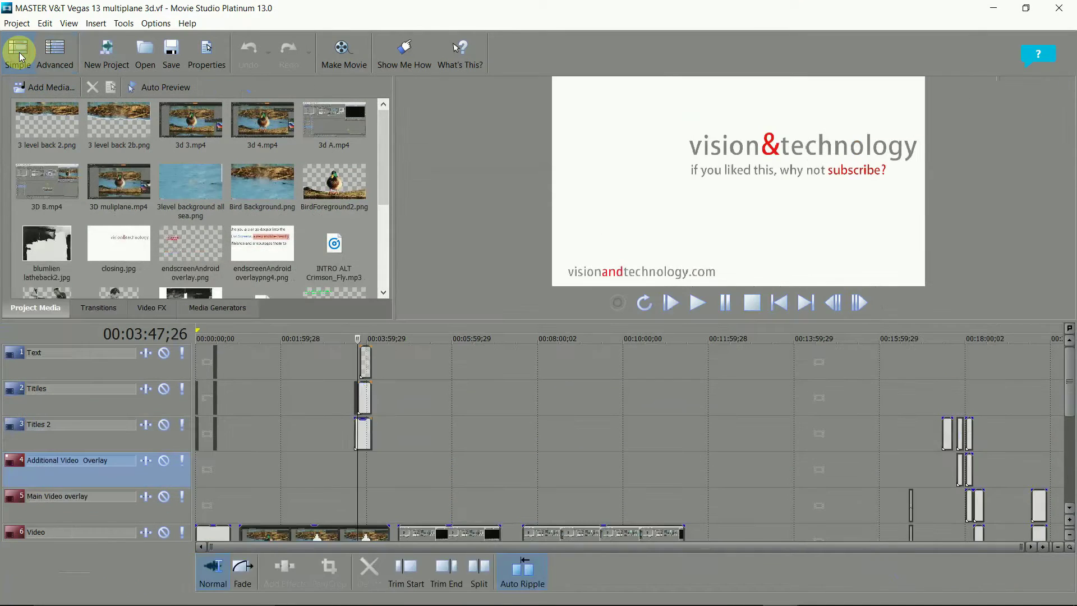
left_click(50, 56)
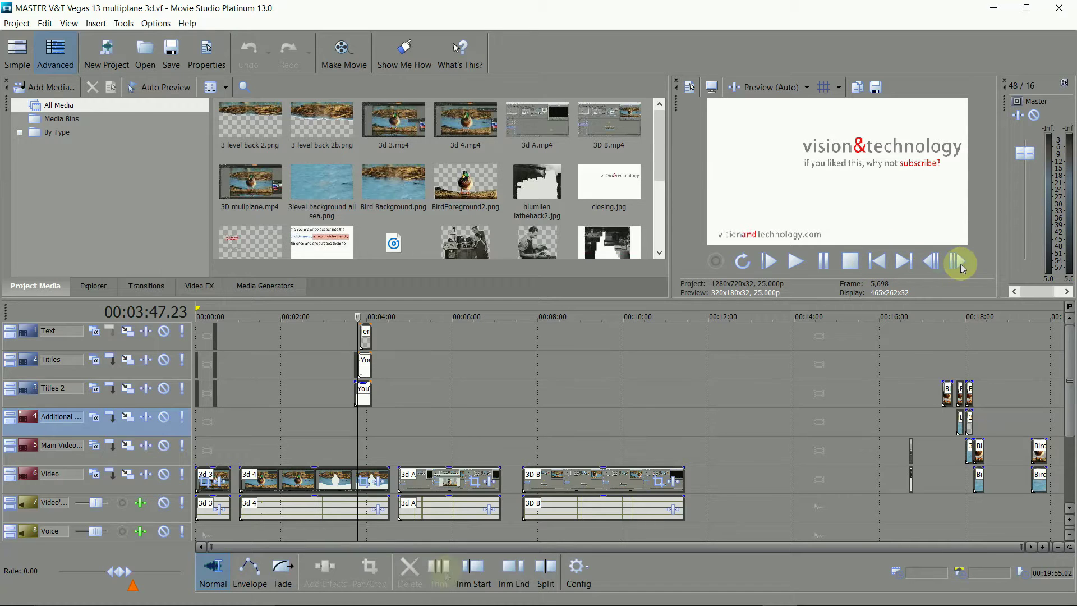
left_click(577, 568)
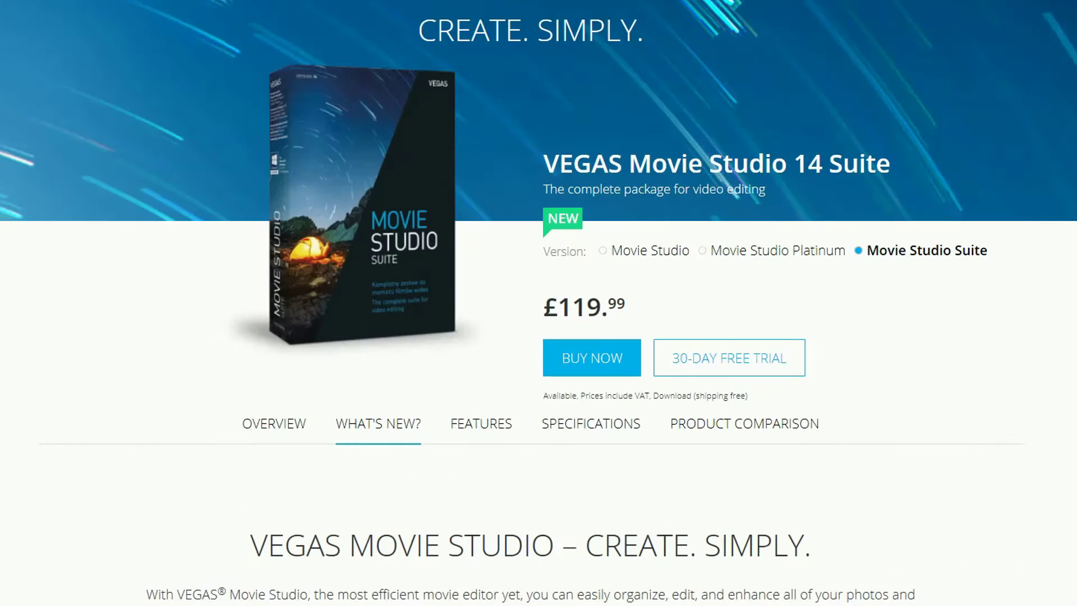
Step: Scroll down to the Movie Studio and Platinum columns of New Features at a Glance
scroll(538, 303, "down", 1)
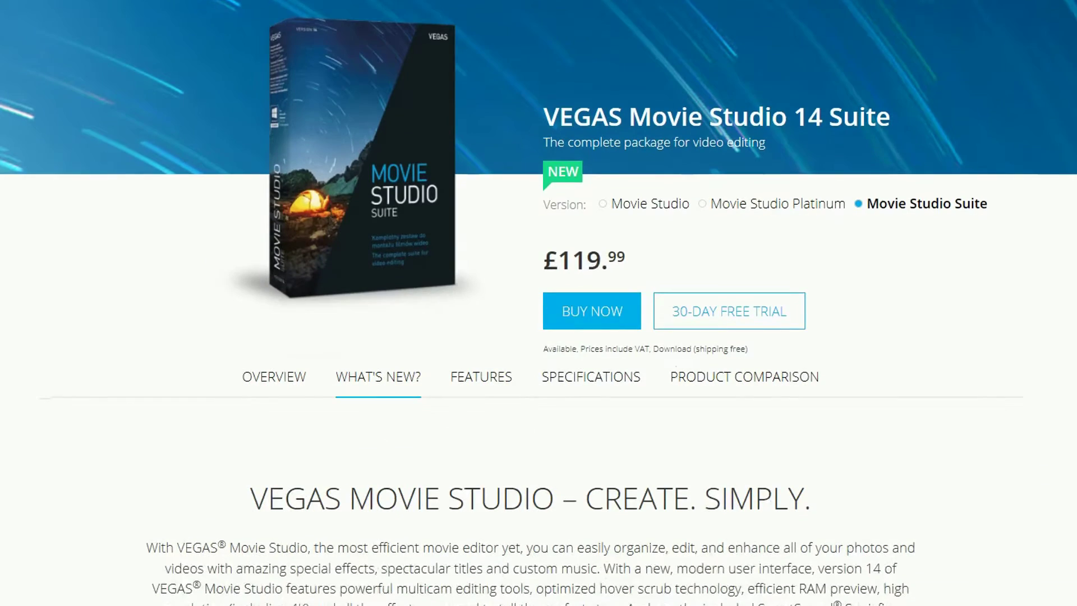
scroll(538, 303, "down", 2)
scroll(539, 304, "down", 7)
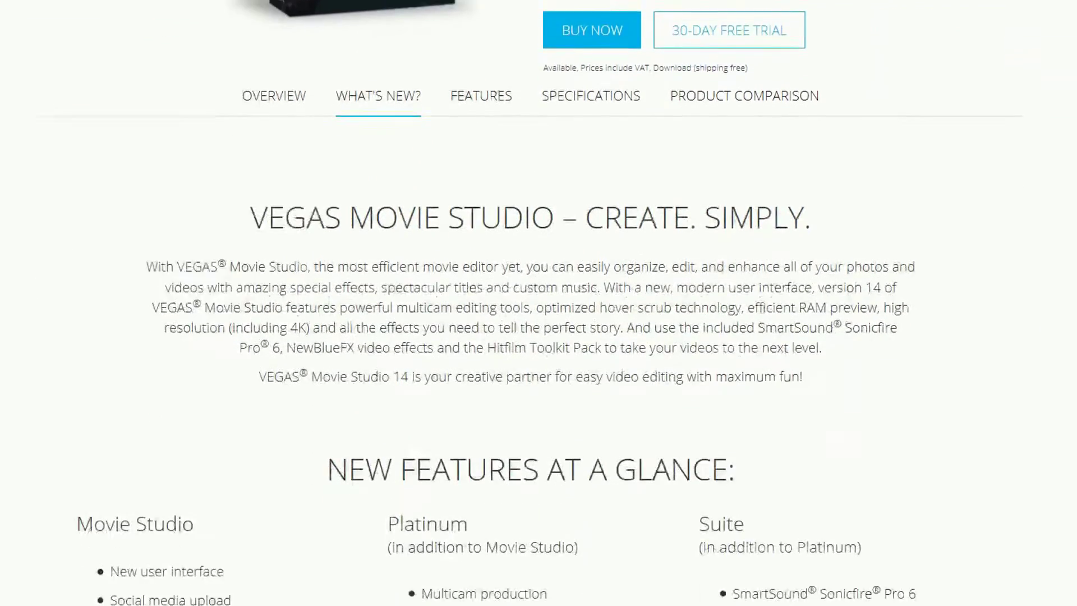
scroll(539, 304, "down", 3)
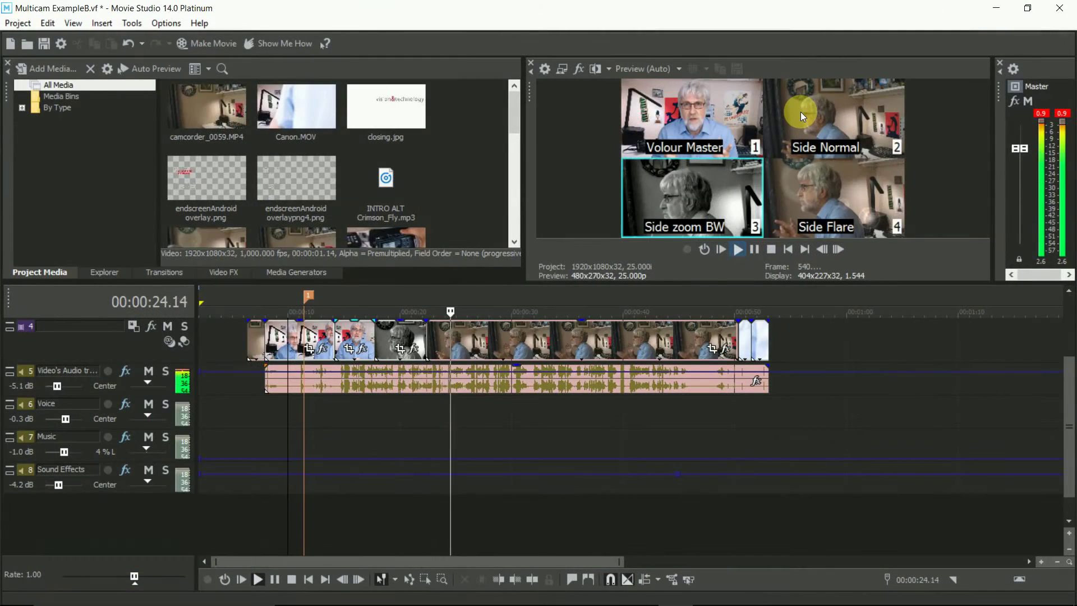
Step: During playback, cut the multicam clip to Side Normal, then Volour Master, then Side Flare
left_click(801, 112)
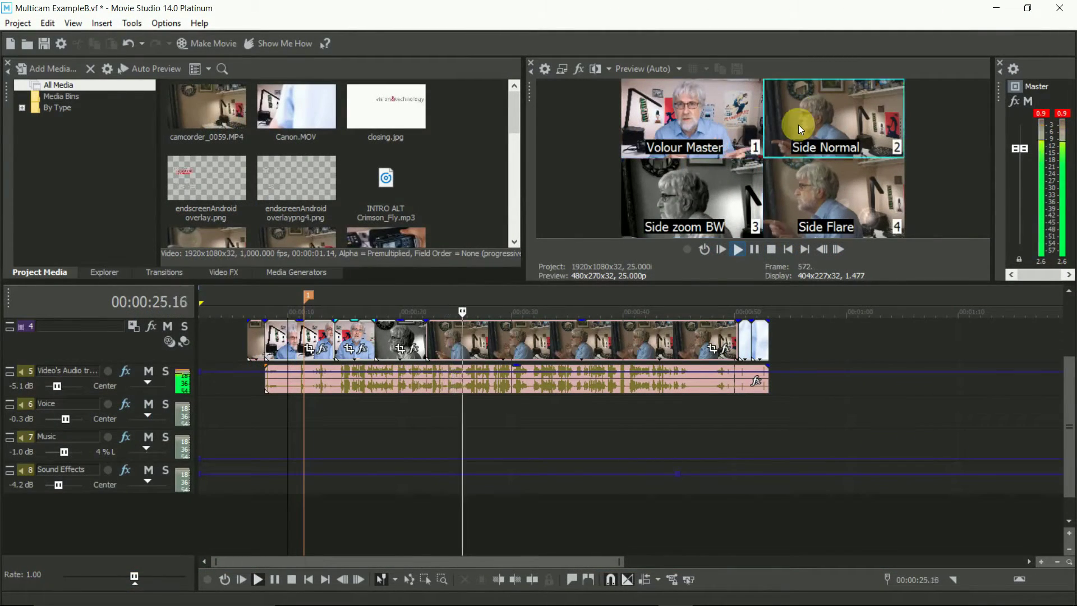
left_click(709, 115)
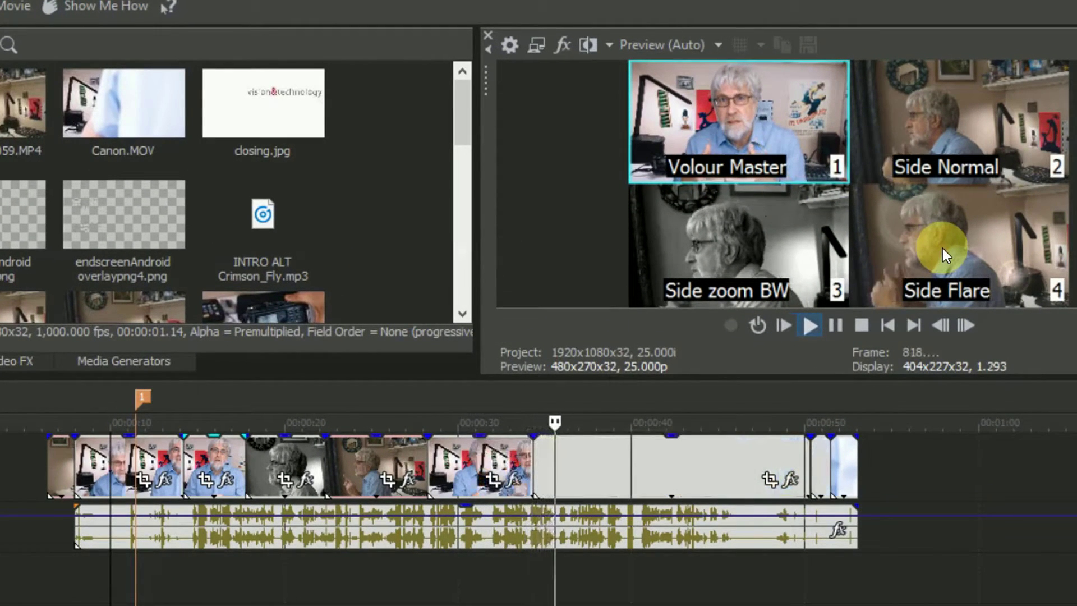
left_click(943, 249)
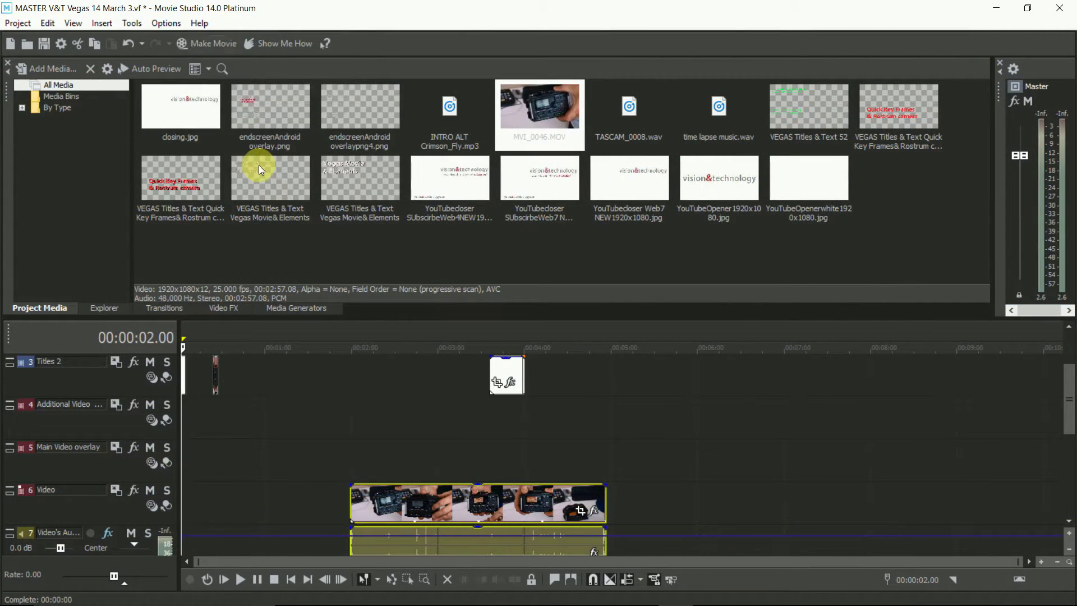
Step: Choose Upload it to YouTube from Make Movie and set render quality to Higher
left_click(207, 43)
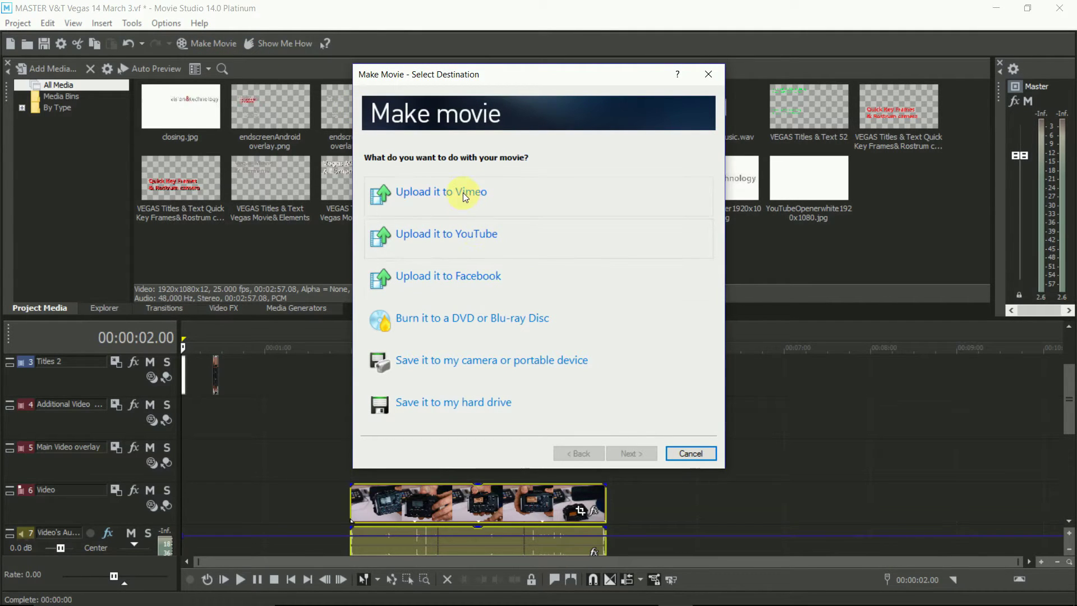
left_click(469, 231)
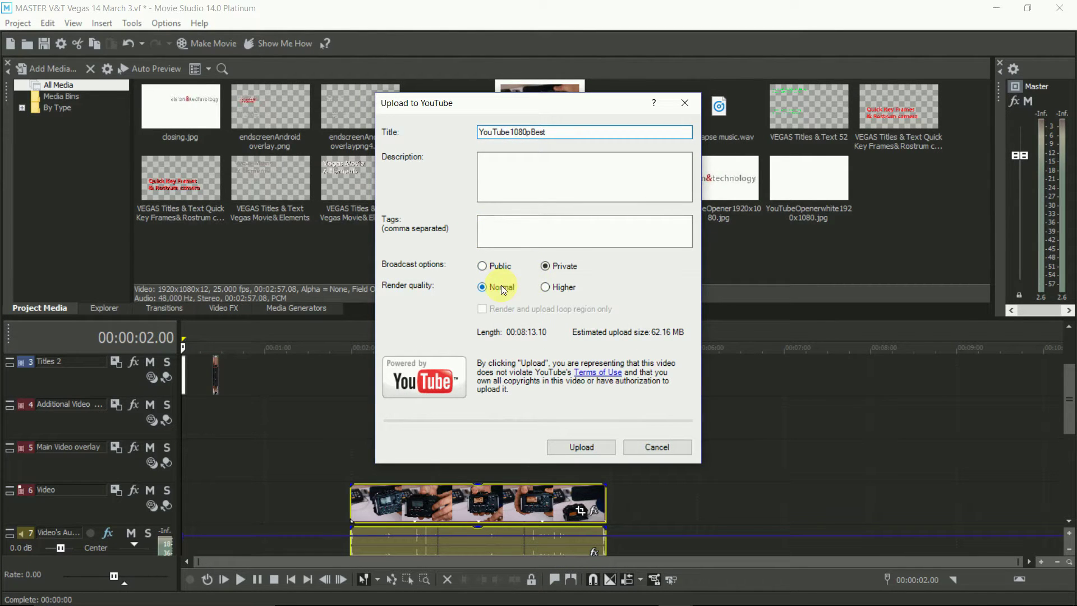
left_click(546, 286)
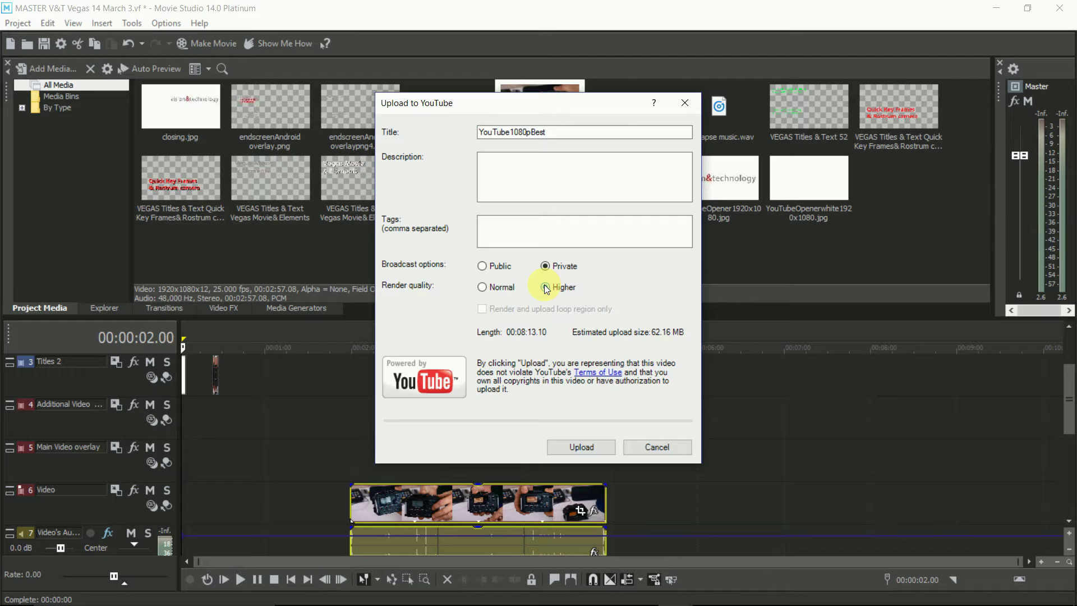
Step: Cancel the YouTube upload, open the Trimmer, and load MVI_0046.MOV into it
left_click(662, 444)
left_click(74, 23)
mouse_move(124, 112)
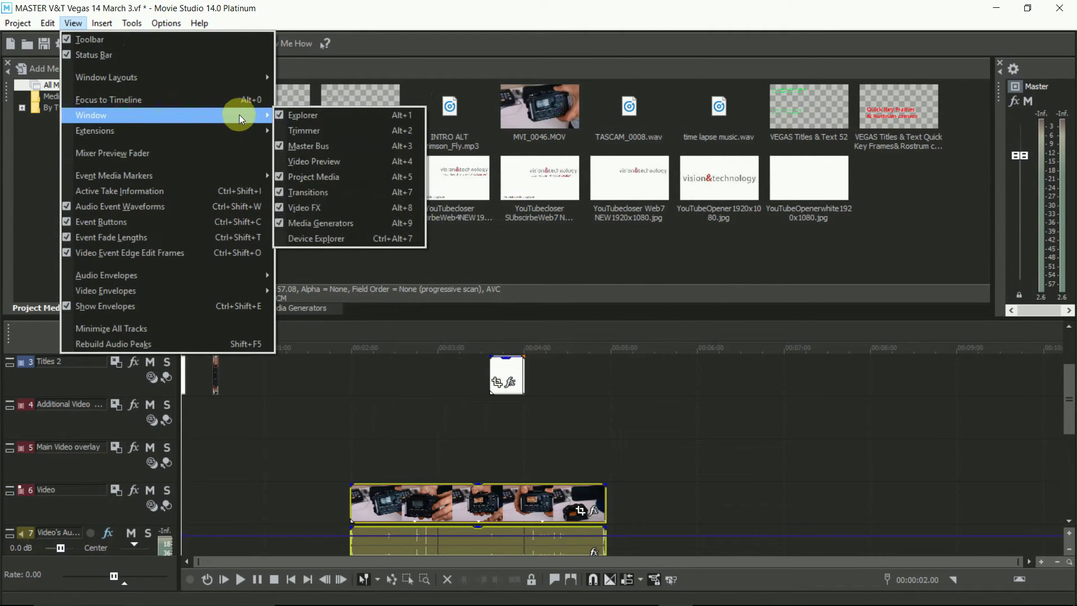
left_click(306, 128)
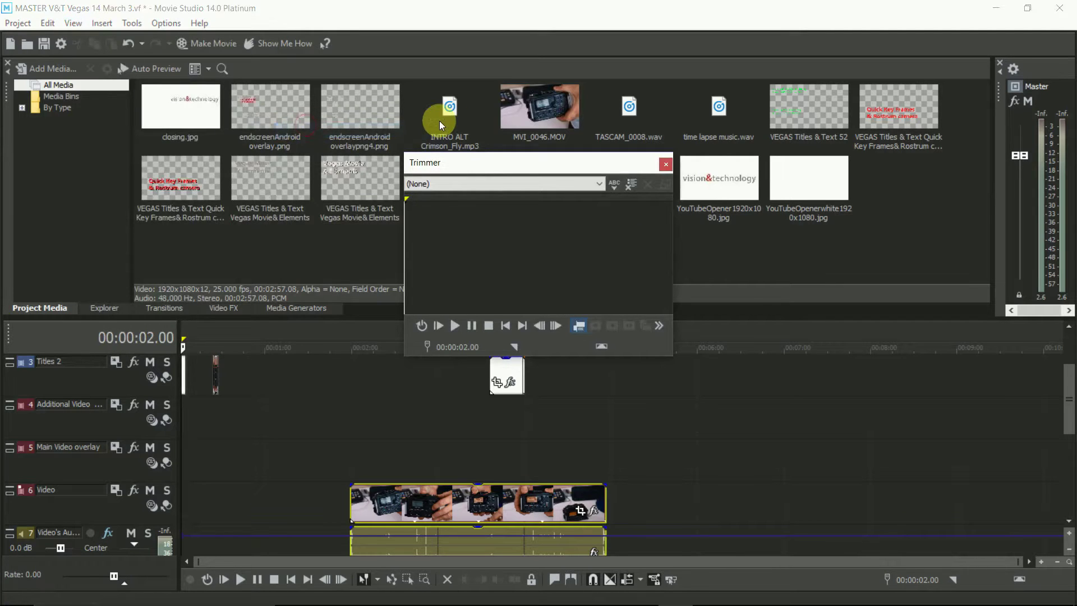
left_click_drag(519, 107, 522, 225)
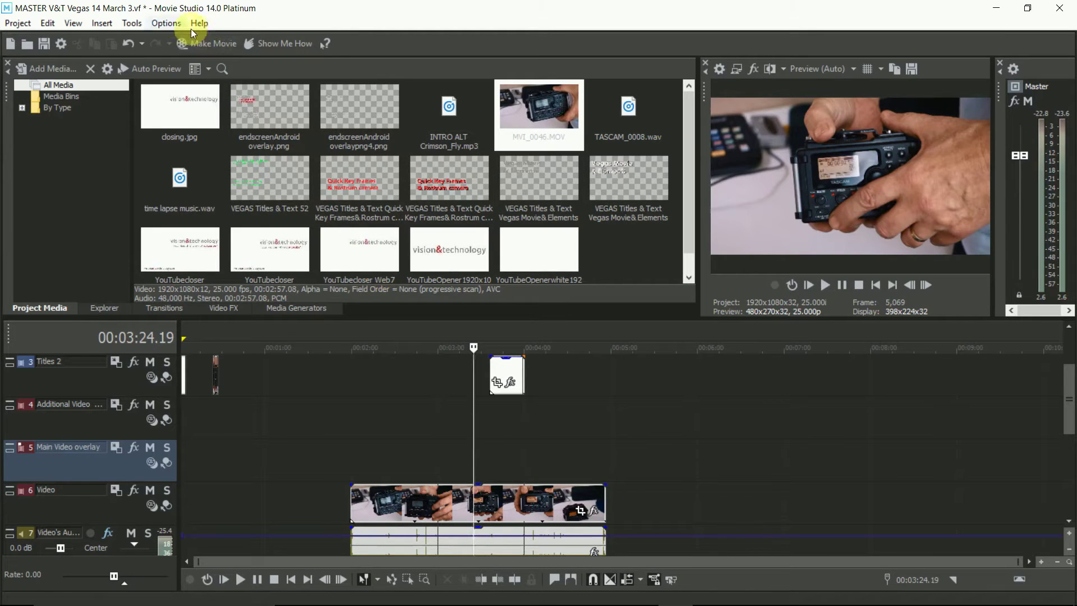
Step: In Preferences, edit the Dynamic RAM Preview max (MB) value on the Video tab
left_click(175, 25)
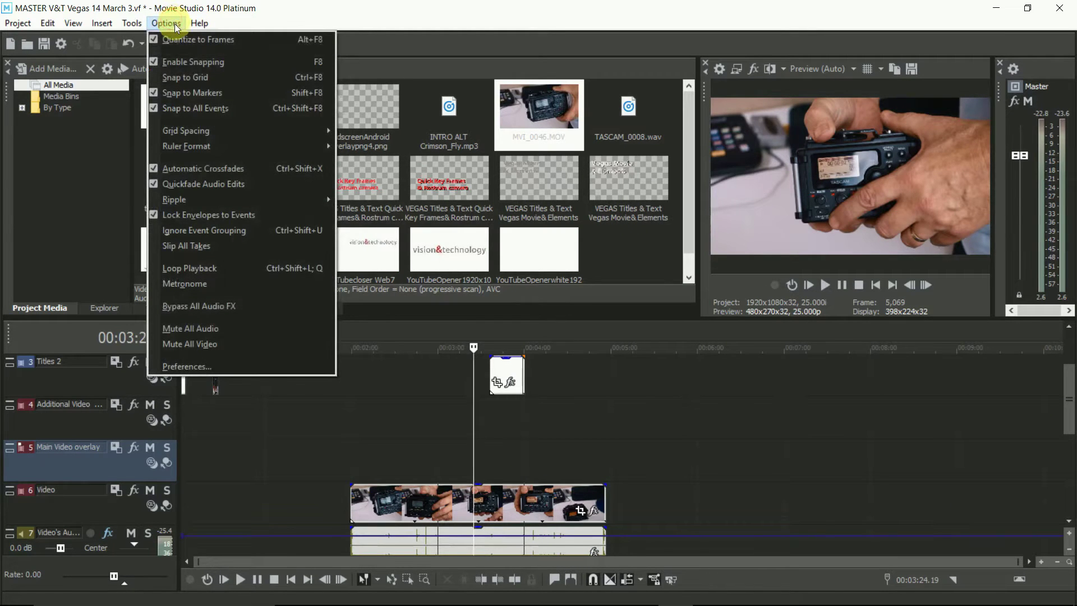
left_click(219, 367)
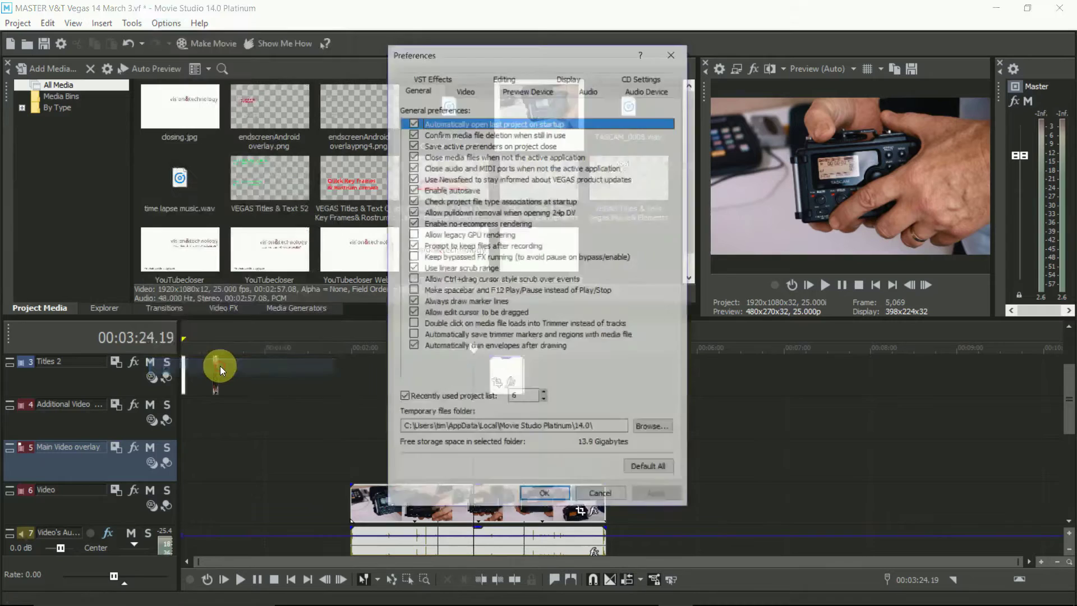
left_click(472, 89)
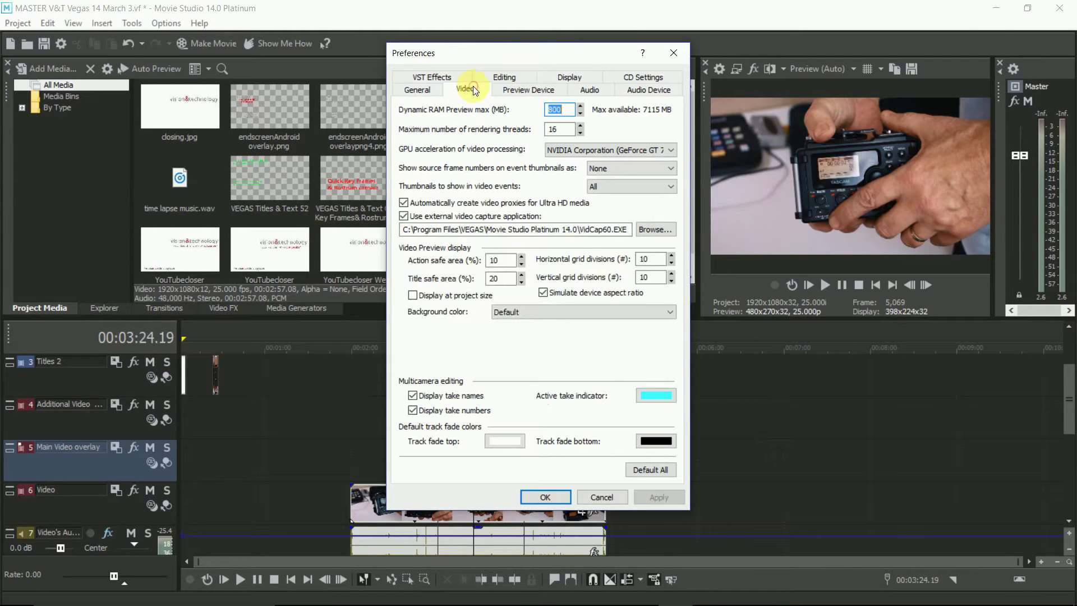
left_click(559, 109)
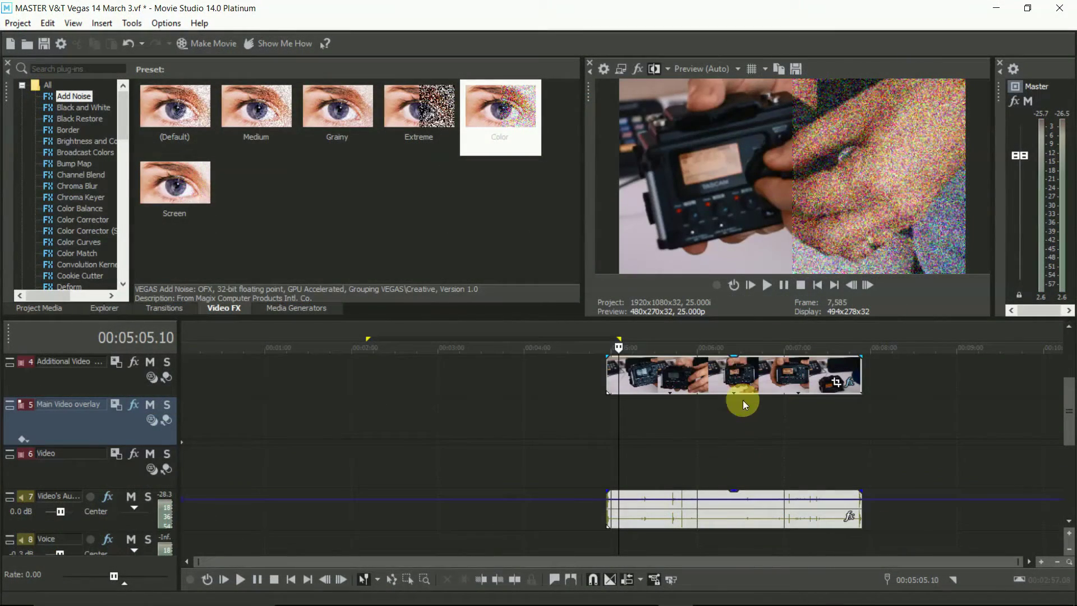
Step: Play the Add Noise clip with the split-screen preview showing the effect on the right half
left_click(766, 283)
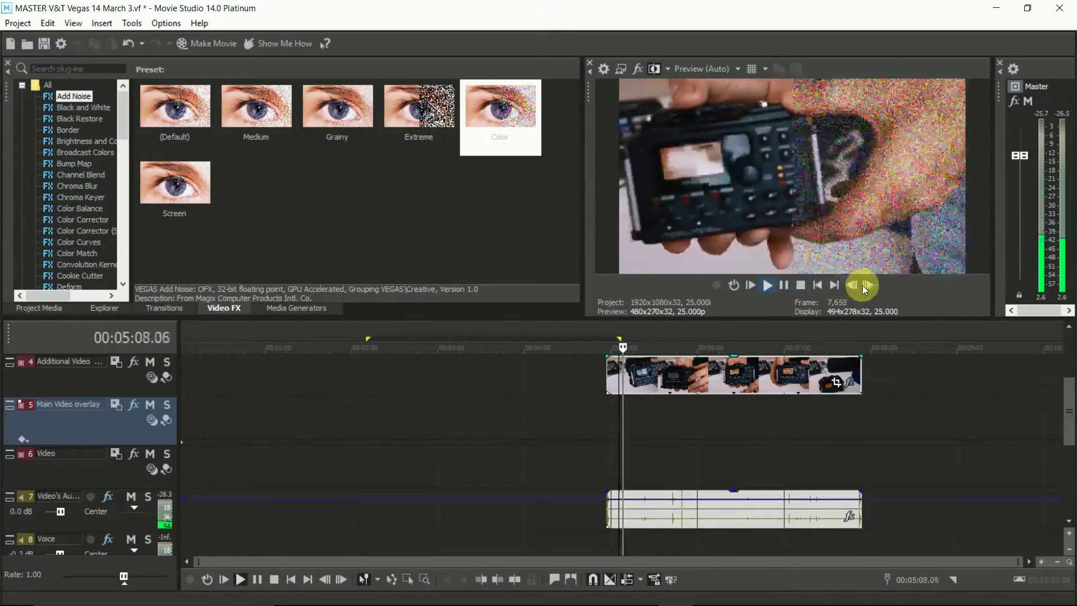
left_click(664, 69)
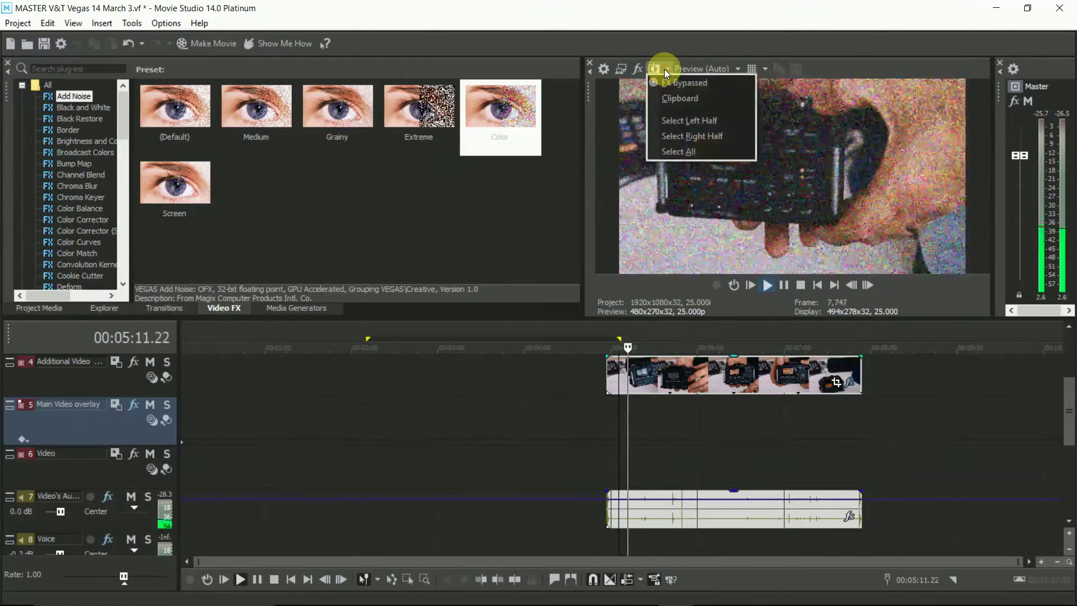
left_click(689, 136)
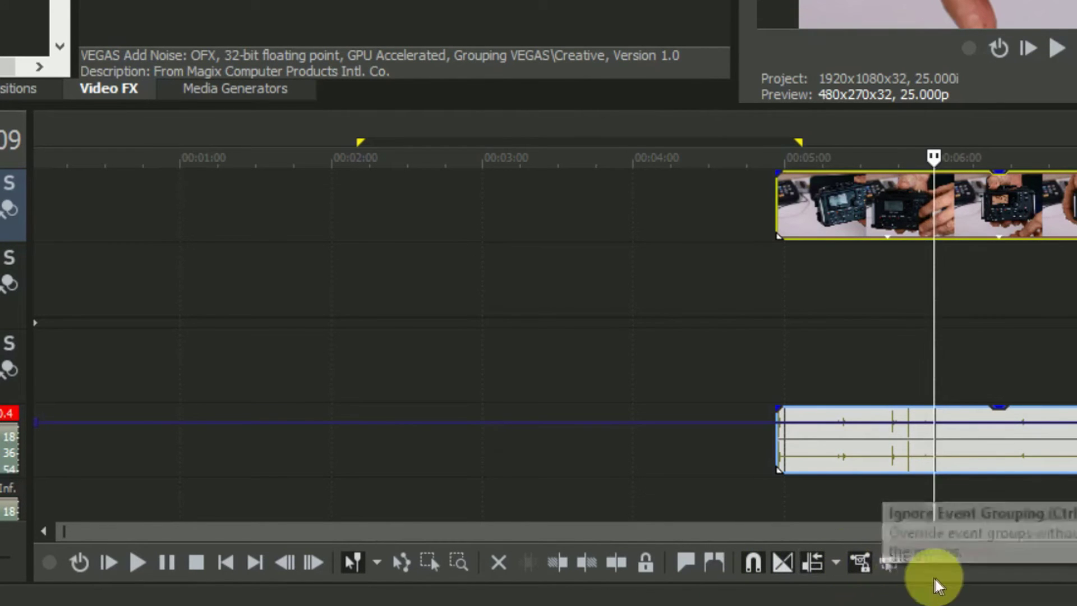
Step: Drag the recorder clip's top-right fade handle left to add a fade-out at its end
left_click(377, 562)
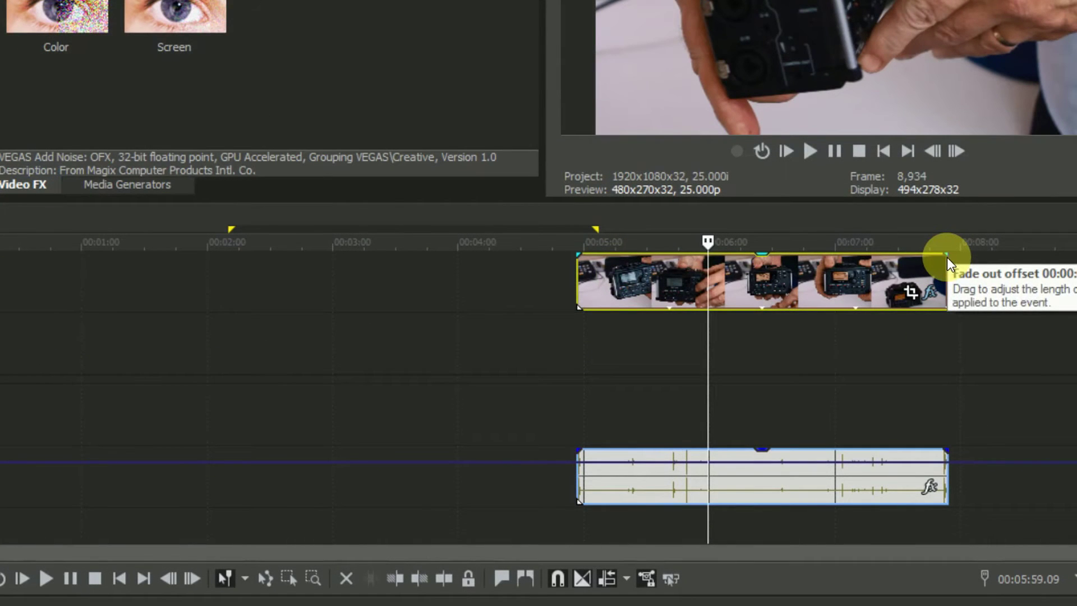
left_click_drag(947, 257, 923, 272)
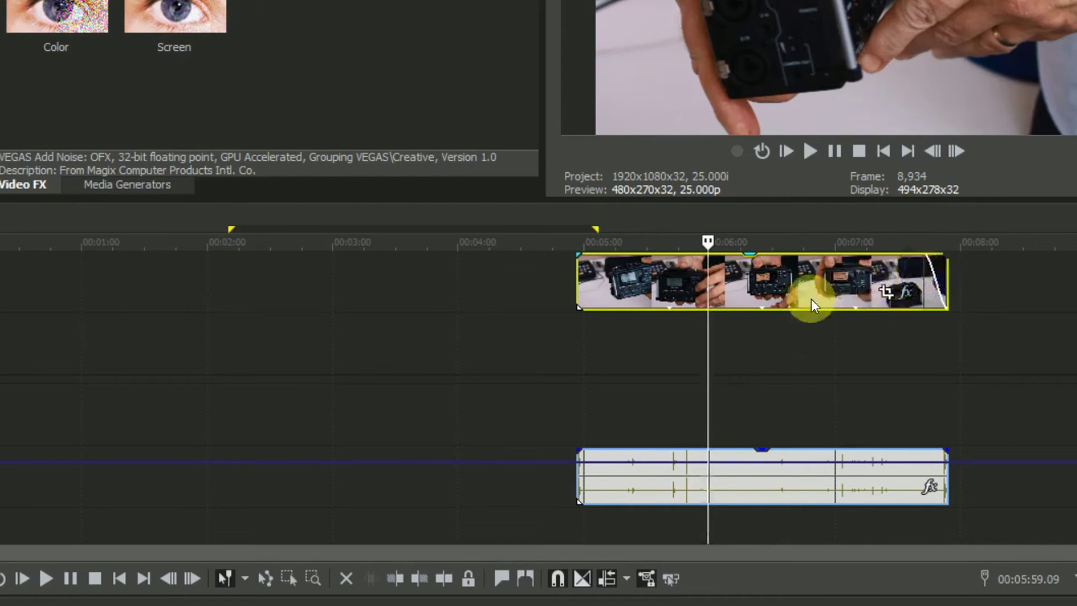
mouse_move(613, 256)
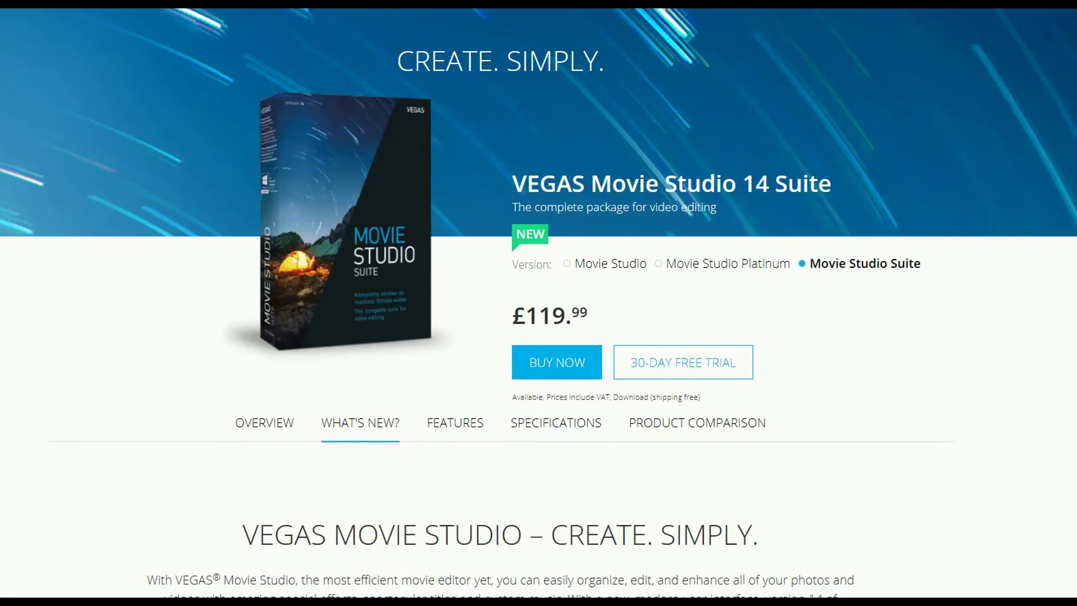
Step: Scroll the MAGIX product page down to the New Features at a Glance comparison
scroll(539, 303, "down", 1)
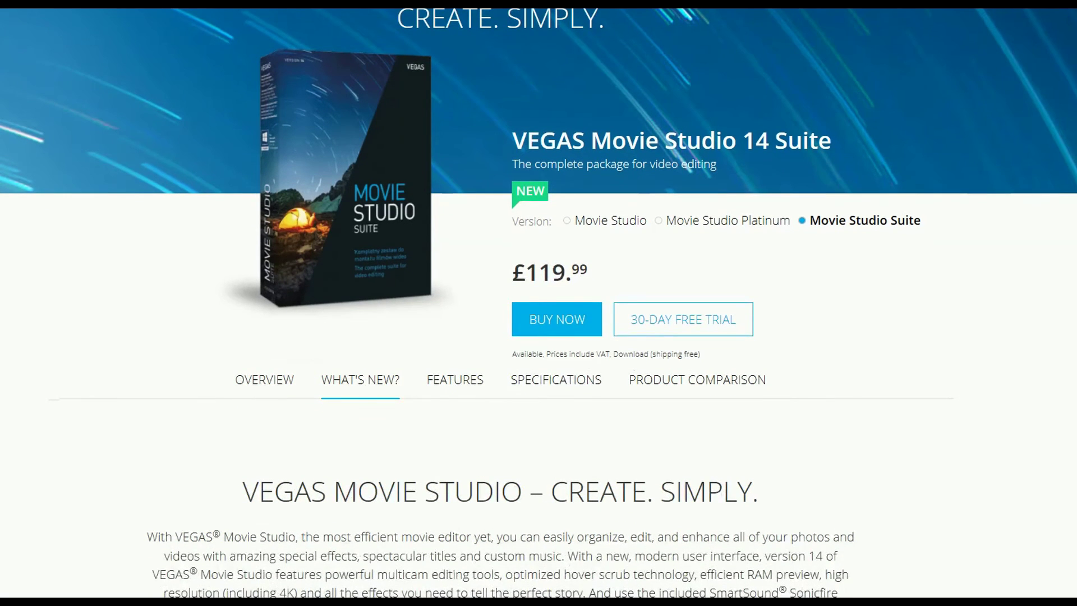
scroll(538, 303, "down", 4)
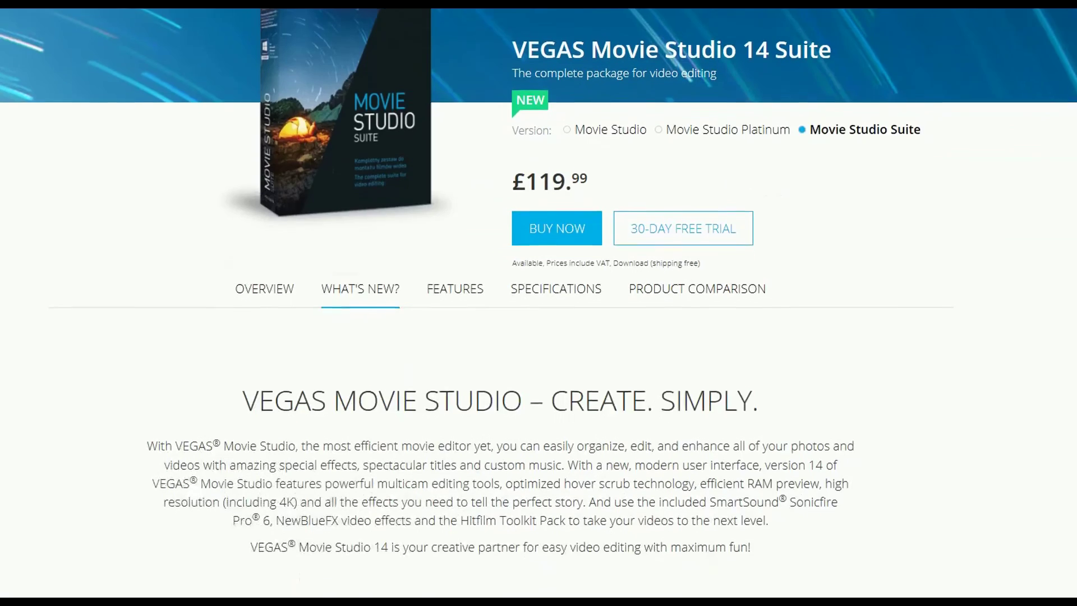
scroll(539, 303, "down", 5)
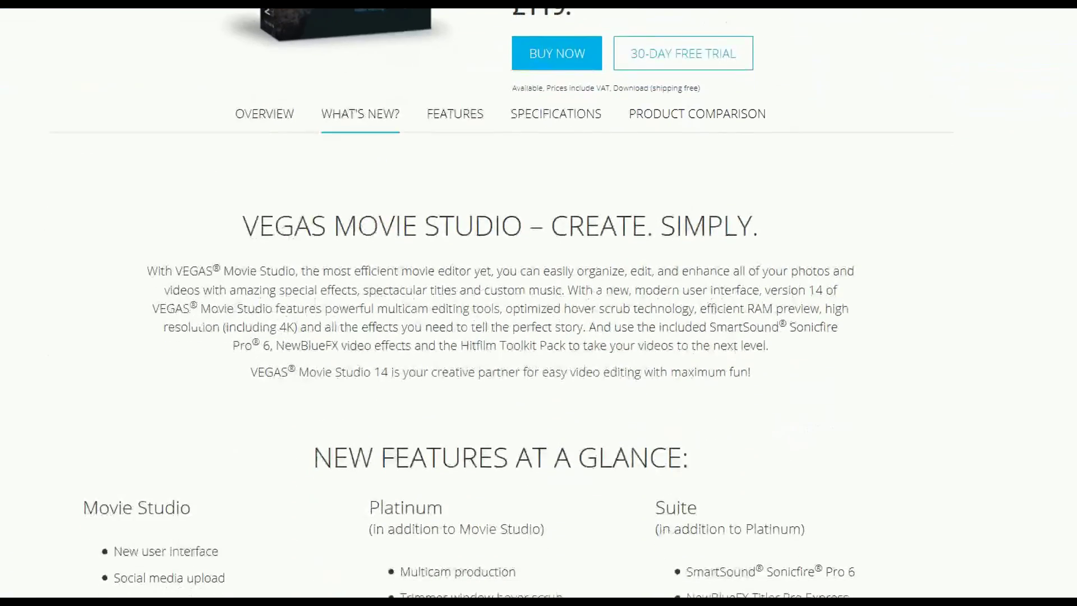
scroll(540, 303, "down", 2)
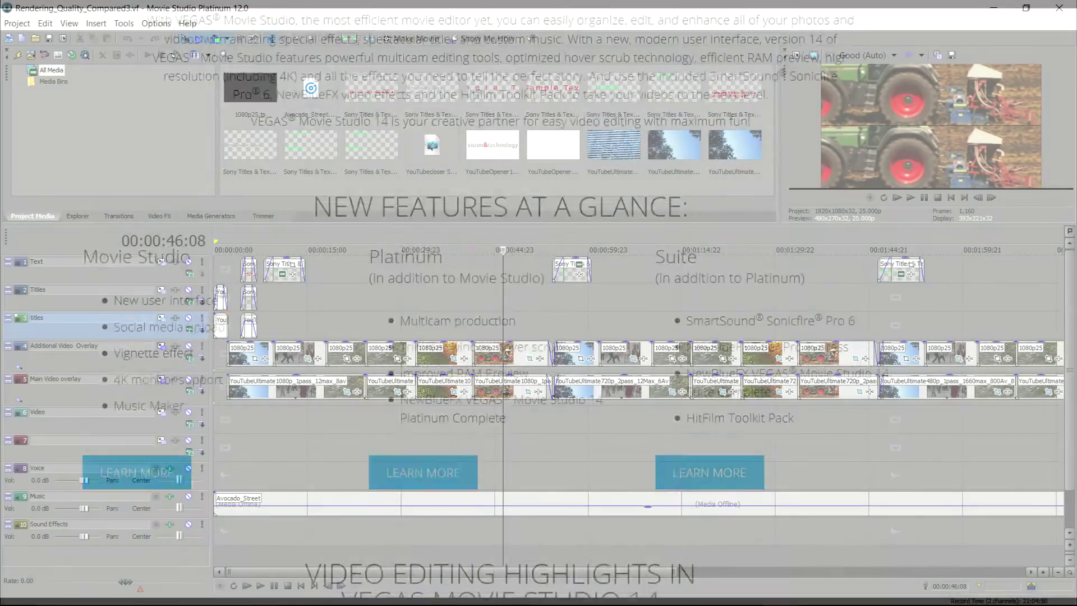